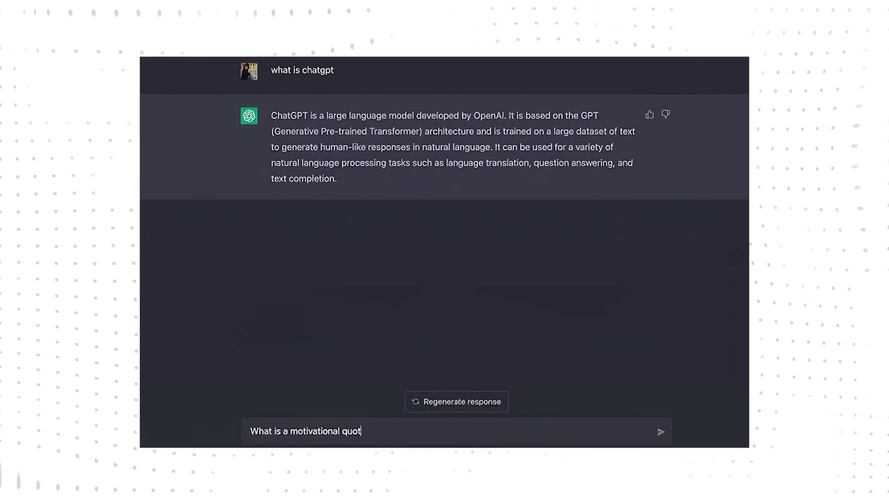
Send the question asking for a motivational quote
key(Return)
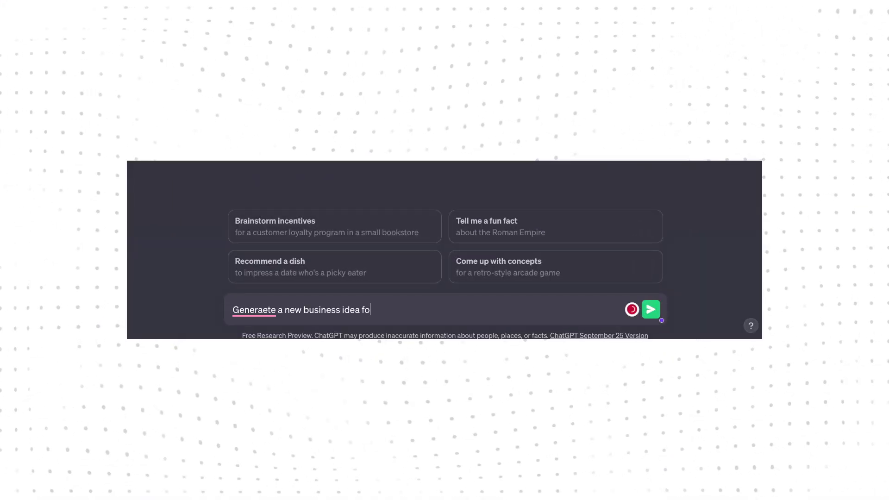
Type a prompt asking for a new business idea for a sustainable product
text(r a sustainable produc)
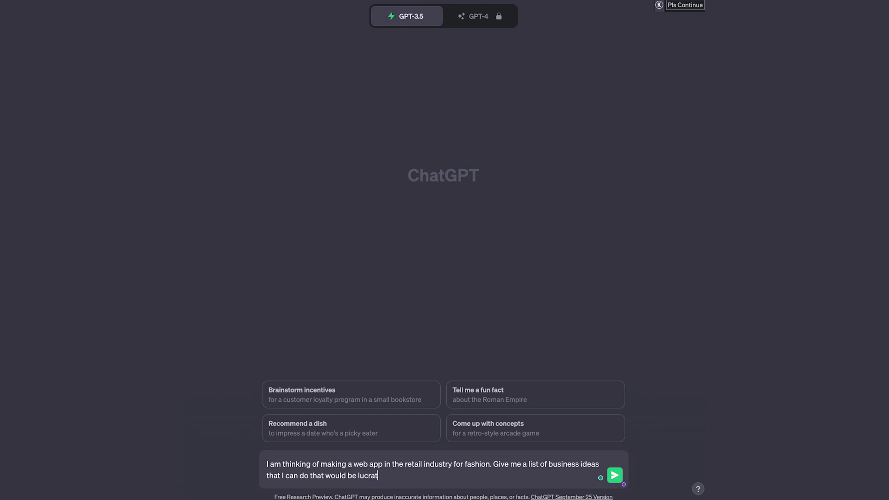
Complete and send the prompt asking for lucrative fashion retail web-app business ideas
text(ive)
key(Return)
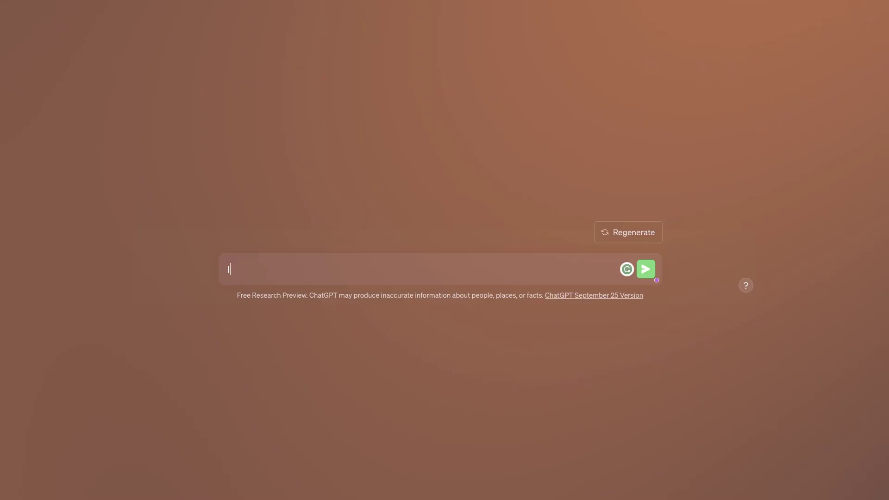
Start typing the follow-up prompt, beginning with 'I am think'
text(I am think)
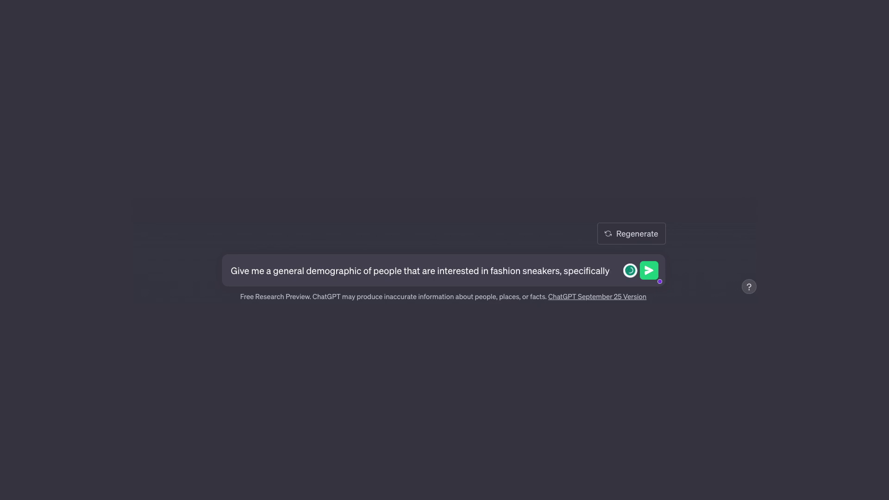
Type the question asking for the general demographic of fashion sneaker enthusiasts
text(sneaker typ)
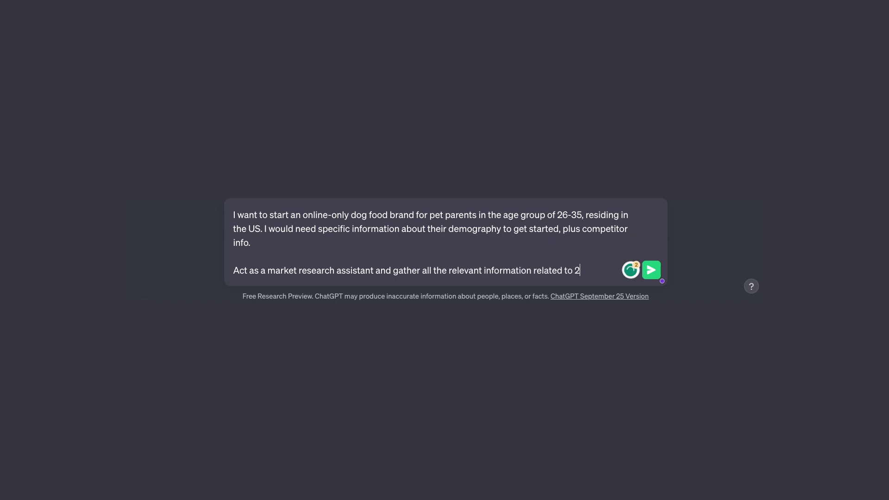
Finish the dog food market-research prompt targeting 26-35-year-old pet parents residing in the US
text(ears age )
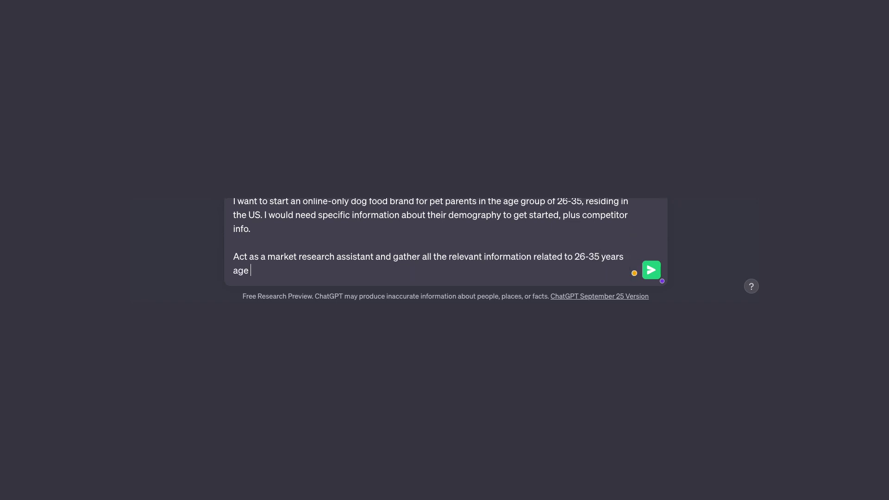
text(group residing in the US.)
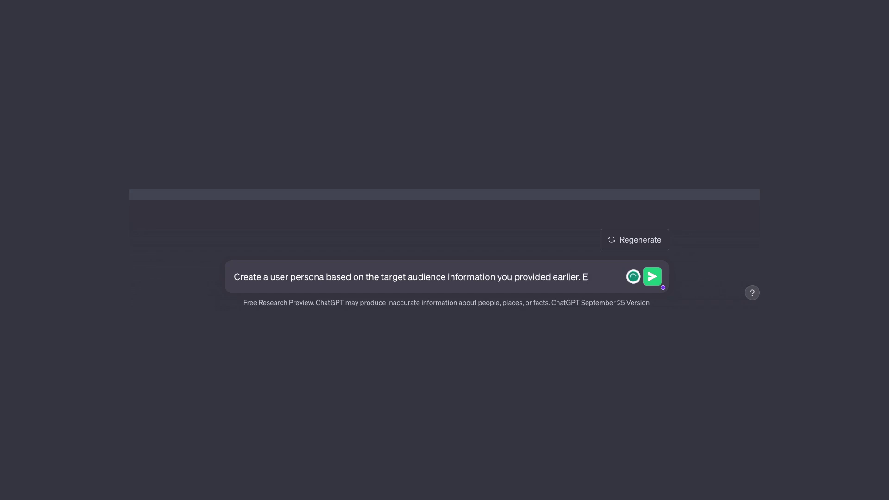
Write the persona prompt with bullets for demographic info, likes, dislikes, income and psychographics
key(BackSpace)
key(BackSpace)
text(into bullet point form about t)
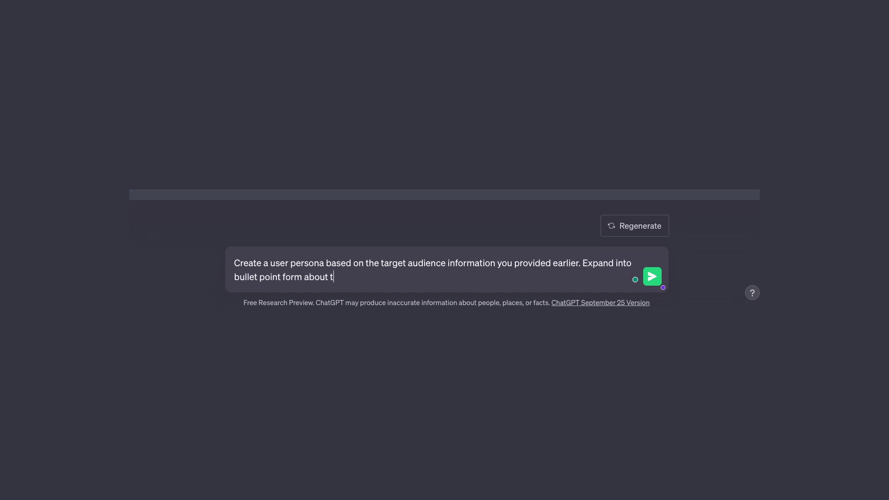
text(ation on:)
key(shift+Return)
key(shift+Return)
text(- Demographic info)
key(shift+Return)
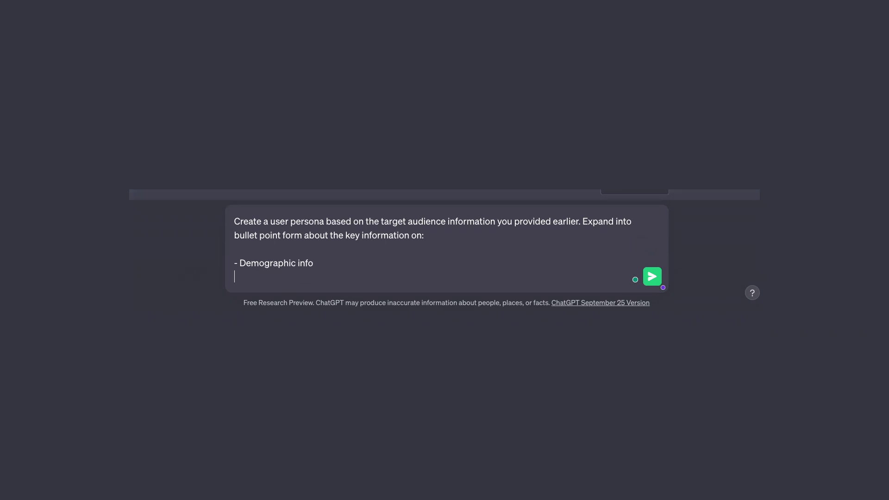
key(shift+Return)
text(- What do they like)
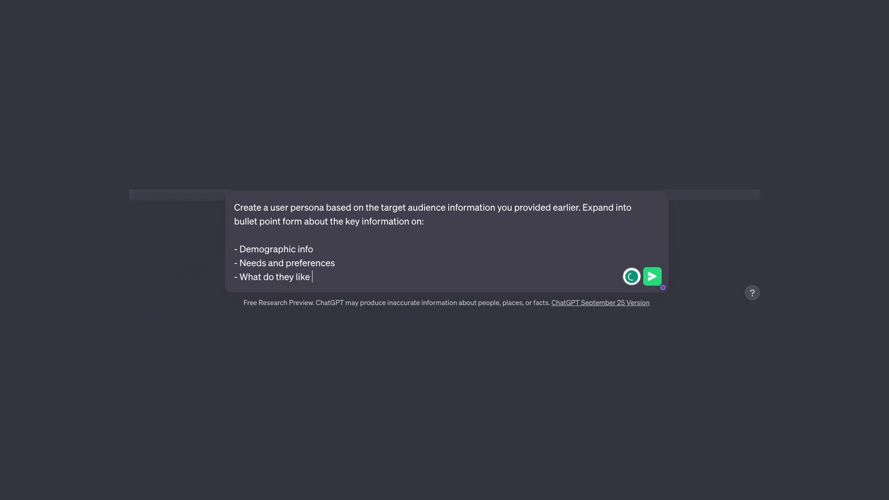
key(shift+Return)
text(- What do they dislike)
key(shift+Return)
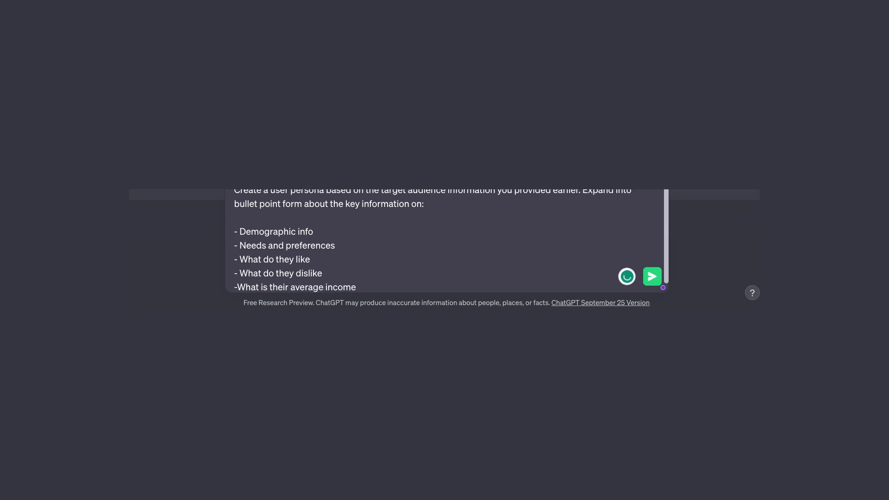
key(shift+Return)
text(- Ps)
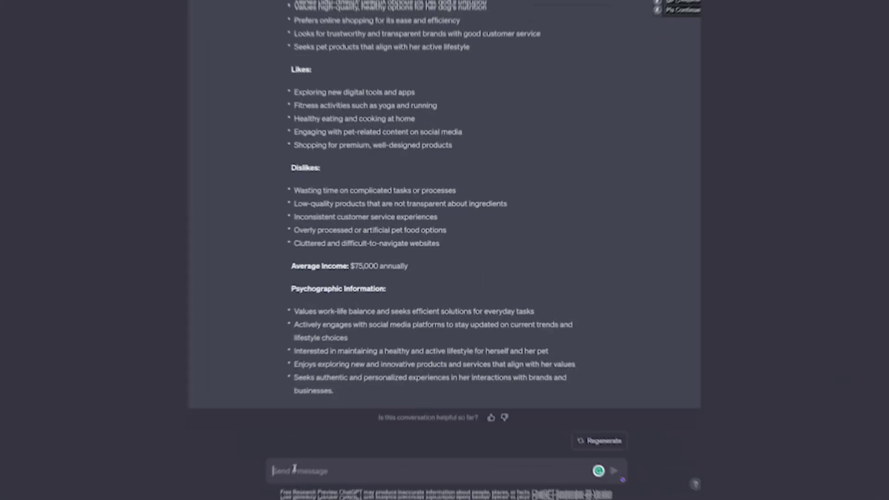
Scroll through the generated user persona and return to the message box
scroll(360, 357, up, 7)
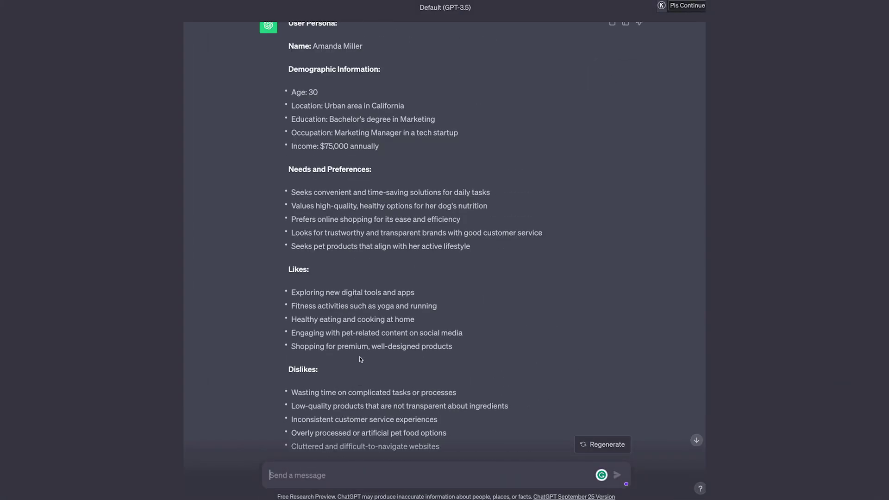
scroll(360, 357, up, 2)
scroll(361, 358, down, 9)
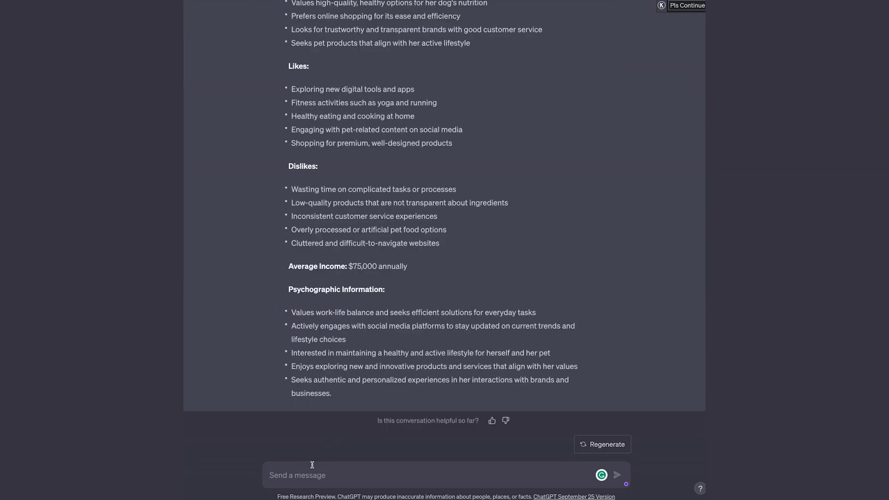
click(309, 472)
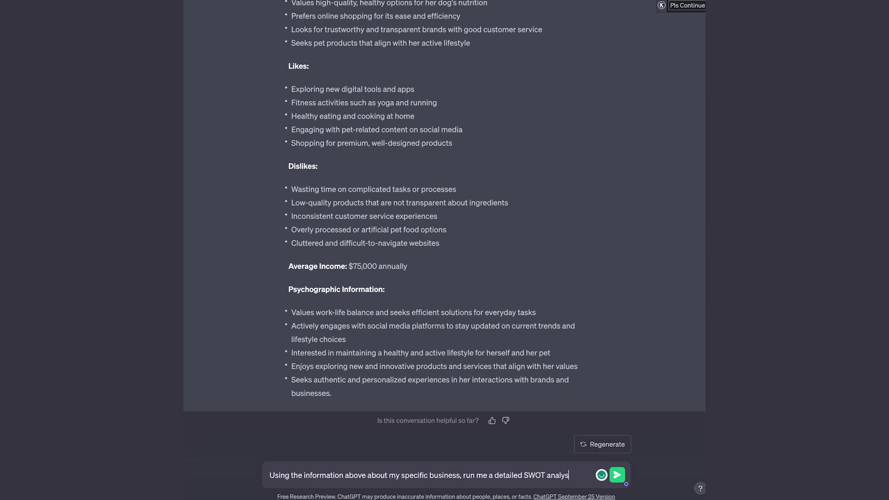
Finish the SWOT analysis prompt asking for the result as a table, and send it
text(t to ide)
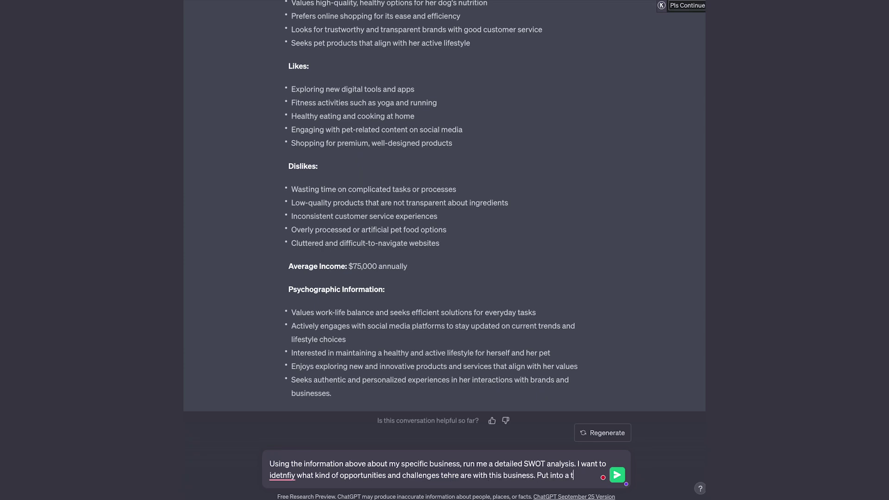
text(able.)
key(Return)
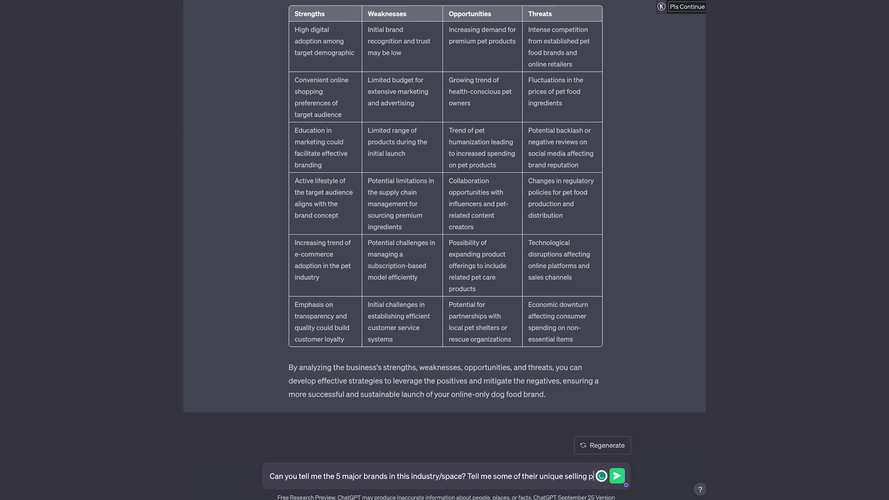
Extend the five-brands question to ask about their selling points and what each company mainly does
text(oints as a business and what their company i)
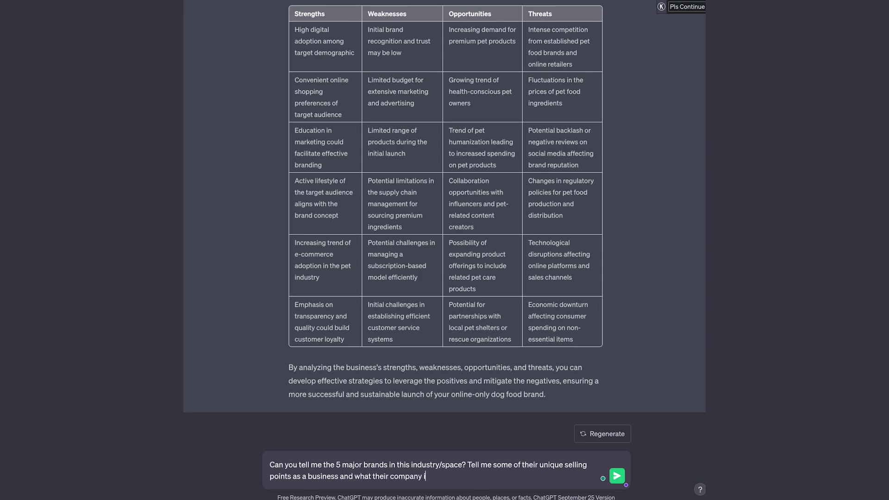
text(s mainly selling.)
Send the five-brands question, then request each brand's website URL, Instagram handle and key facts
key(Return)
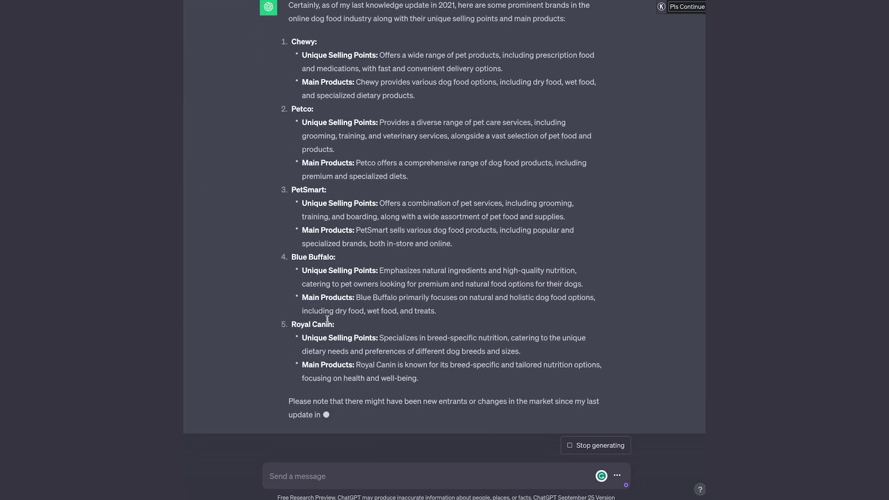
text(This is gre)
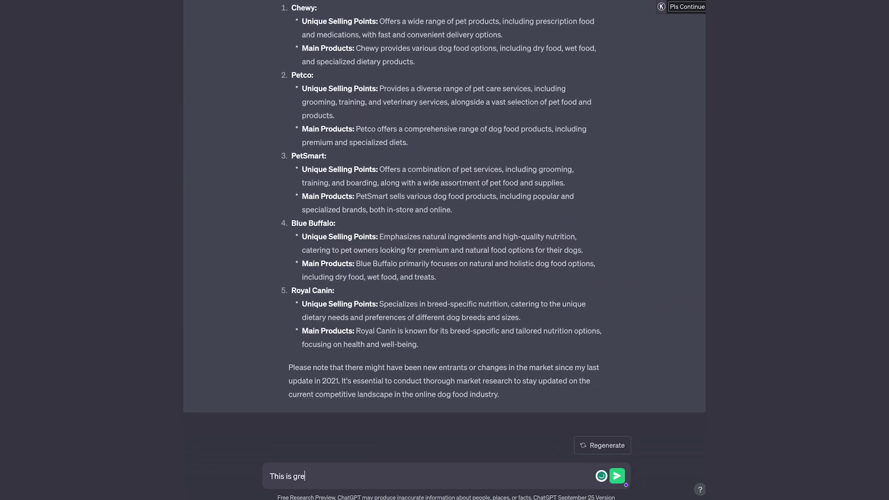
text(at, bt can you provide me t)
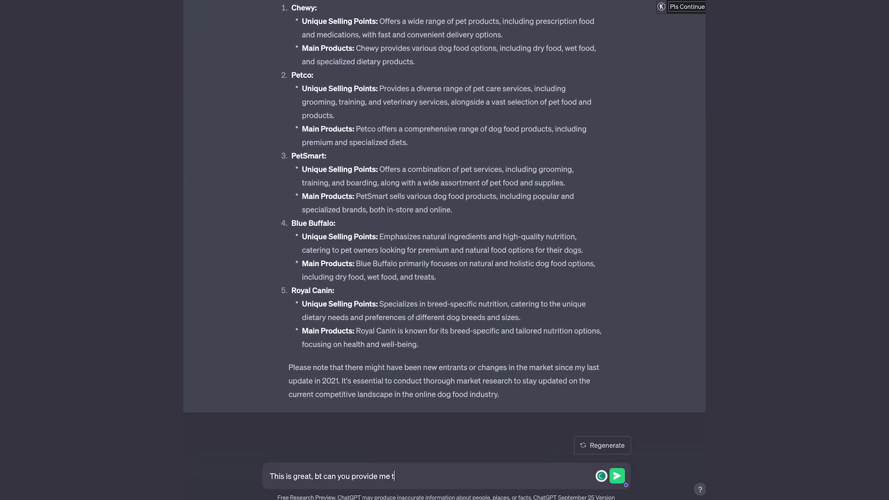
text(he information about its website U)
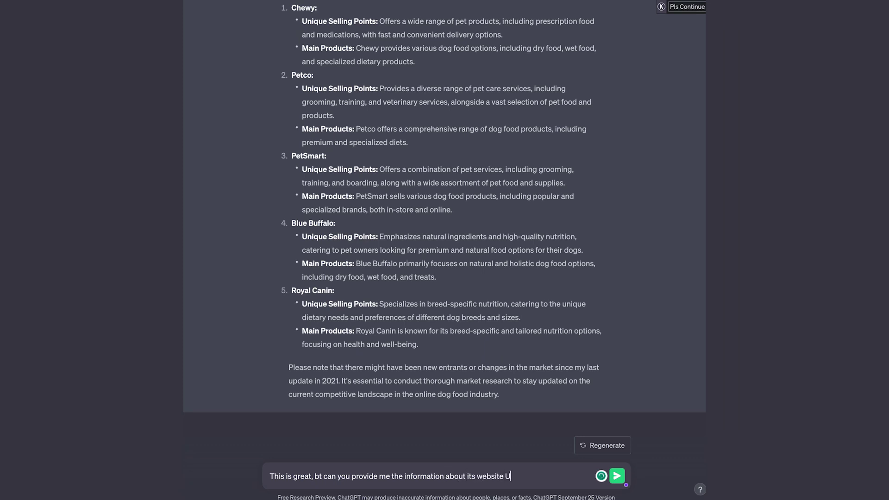
text(RL, Instagram hand (if it h)
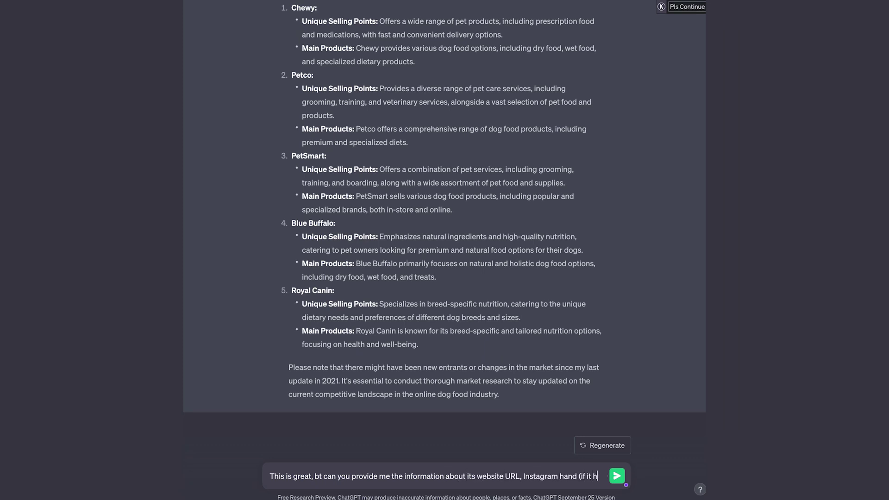
text(as one) and some key facts and figures about the brand.)
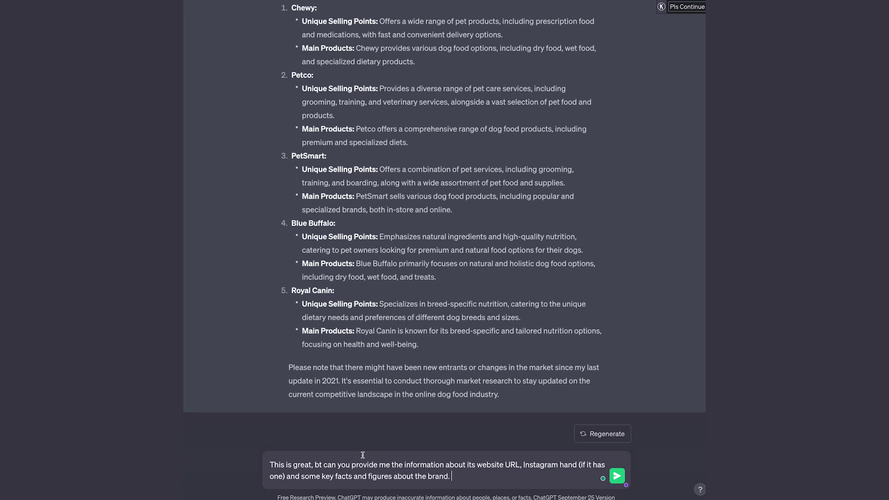
key(Return)
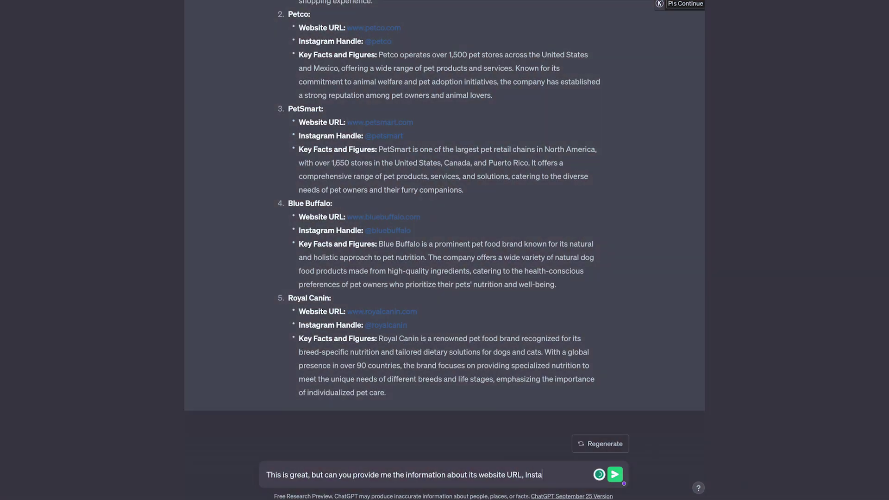
Send the table request: brand name, description, website URL, Instagram handle, key facts and figures columns
text(gram handle, and some key facts and figures)
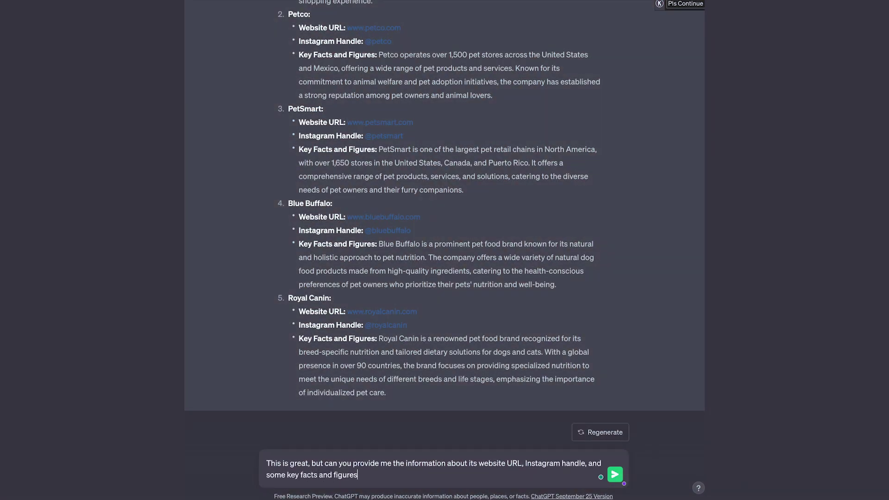
text( about the brand. Put all this informati)
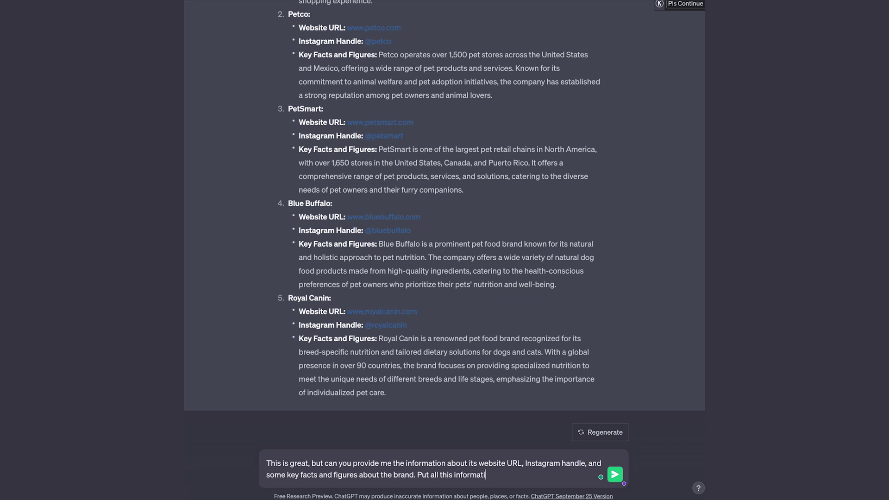
text(on into a table where:)
key(shift+Return)
key(shift+Return)
text(The first )
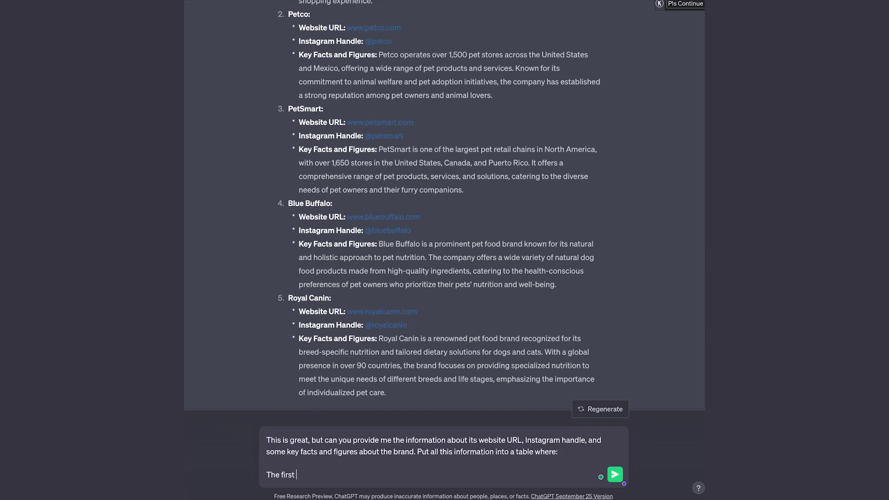
text(column consists of the brand name)
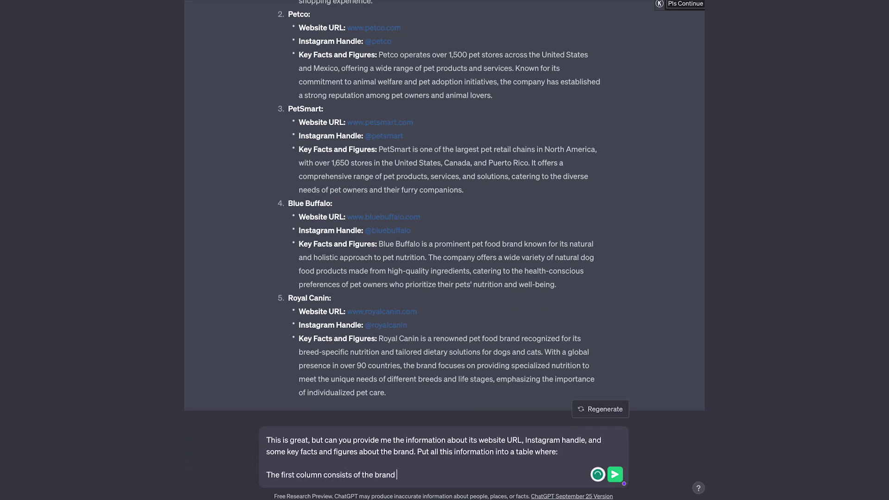
key(shift+Return)
text(The second column consists of the brand description)
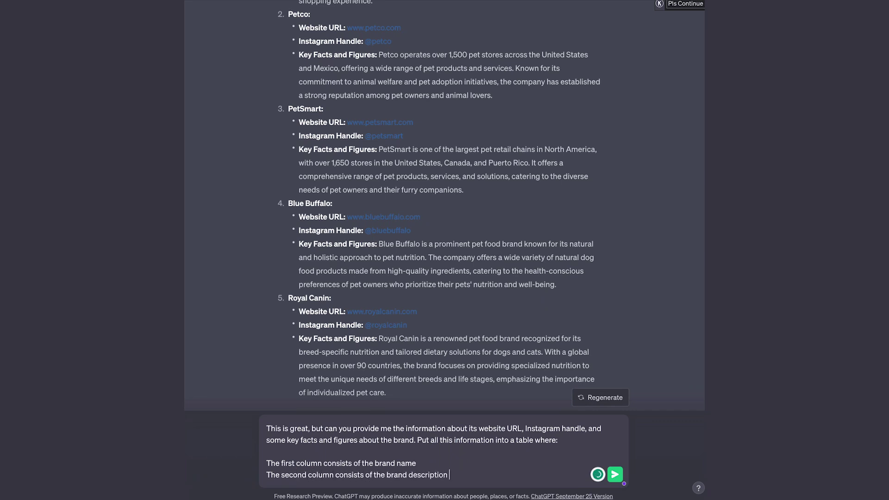
key(shift+Return)
text(The third co)
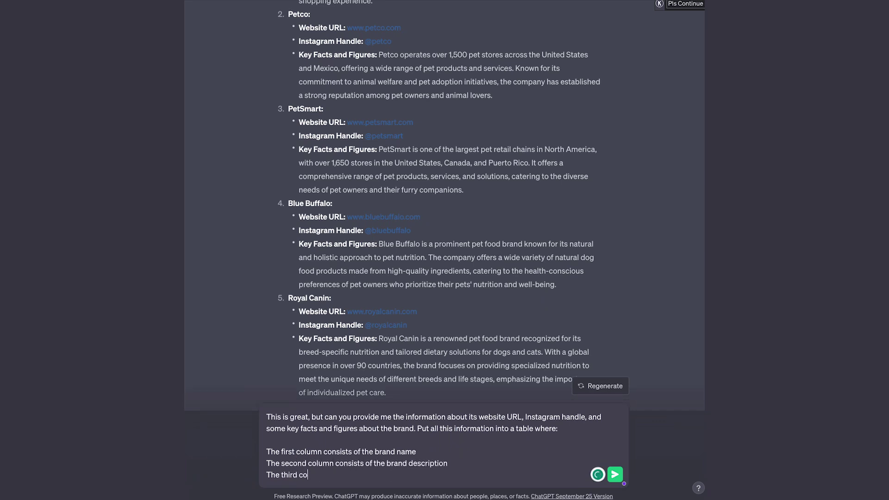
text(lumn consists of the website URL)
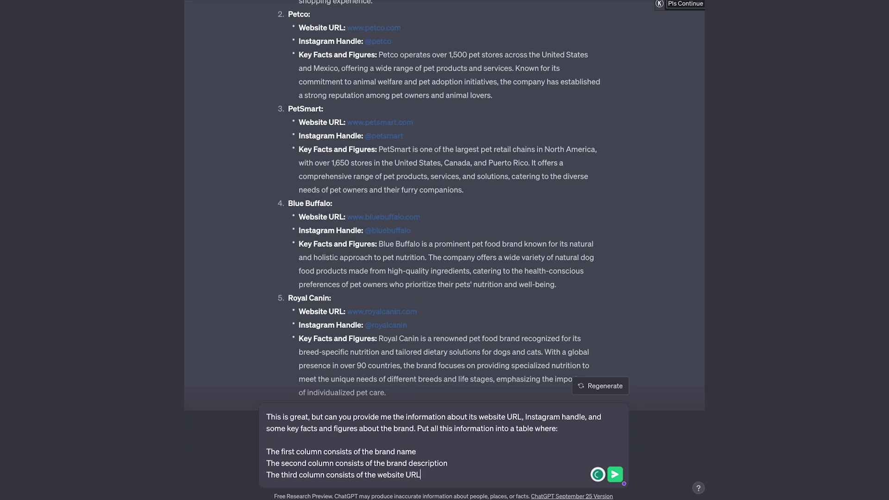
key(shift+Return)
text(The fourht)
text( column con)
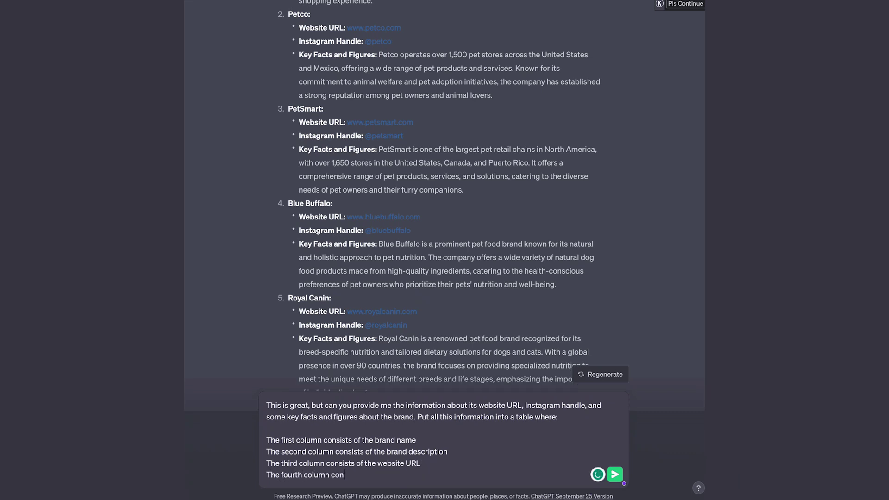
text(sists of the Instagram handle)
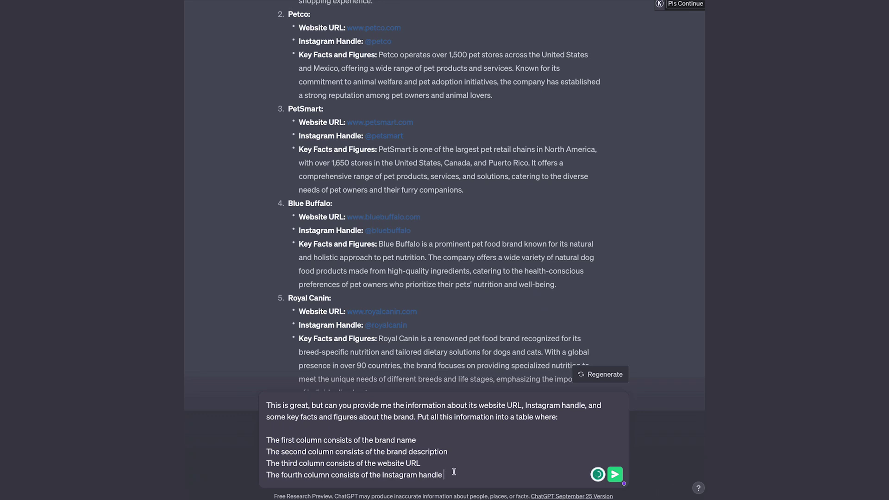
key(shift+Return)
text(The )
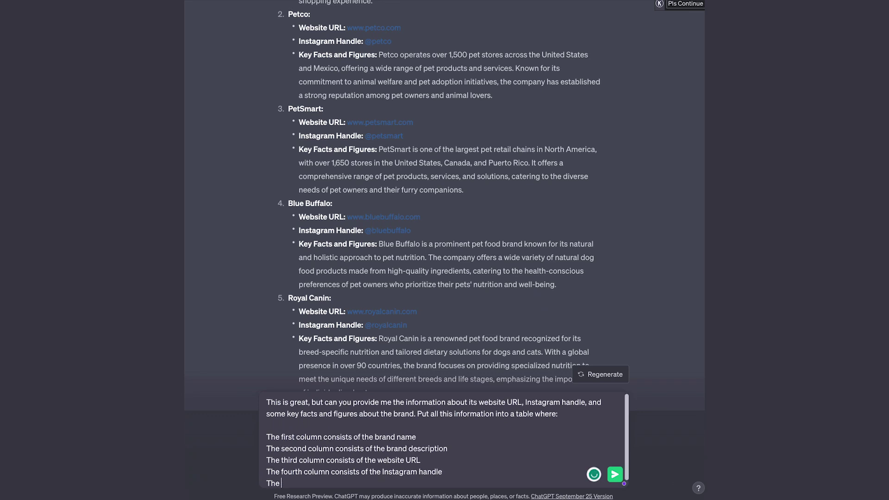
text(fifth column consists of key facts a)
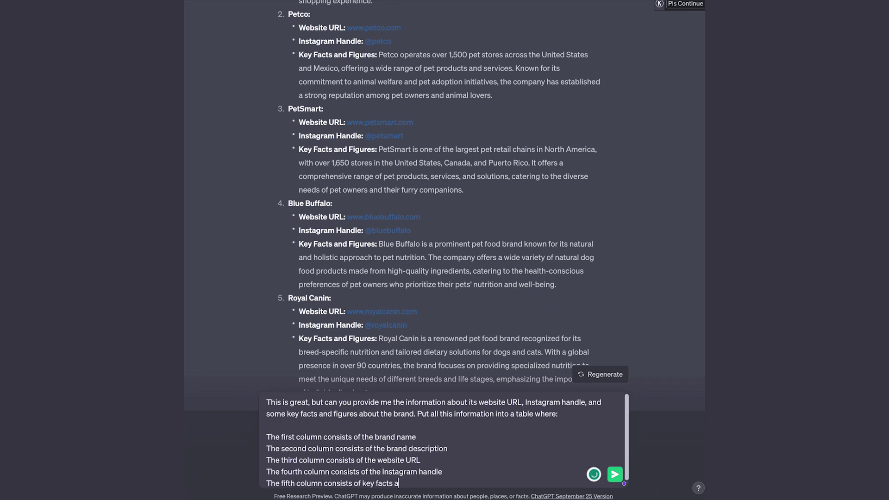
text(nd figures)
key(Return)
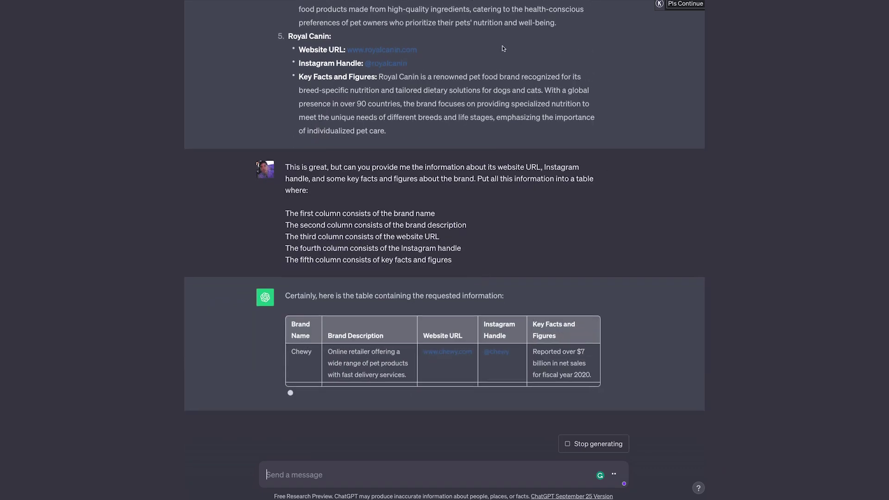